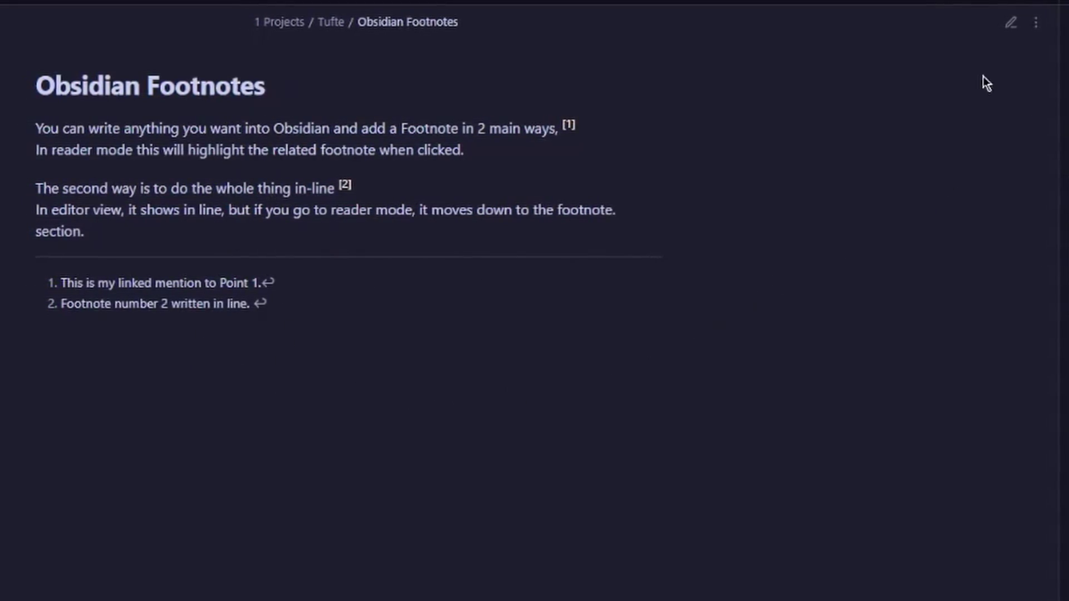
# Switch the Obsidian Footnotes note to editing view to show its raw footnote syntax
pyautogui.click(1009, 22)
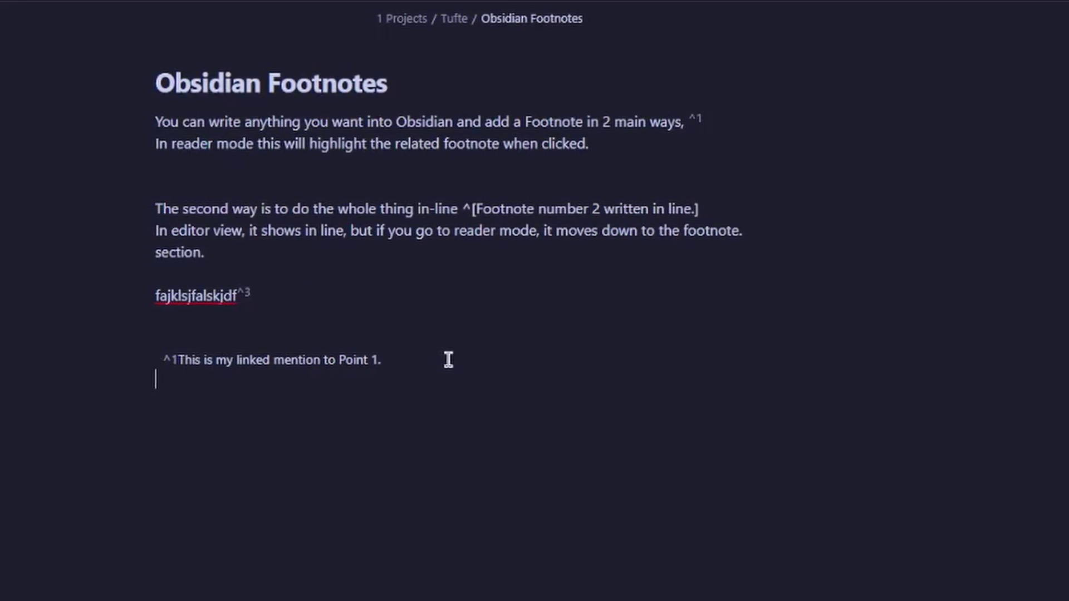
# Define footnote [^3] as 'This is the third footnote.' and view all three in reading view
pyautogui.write('[^]')
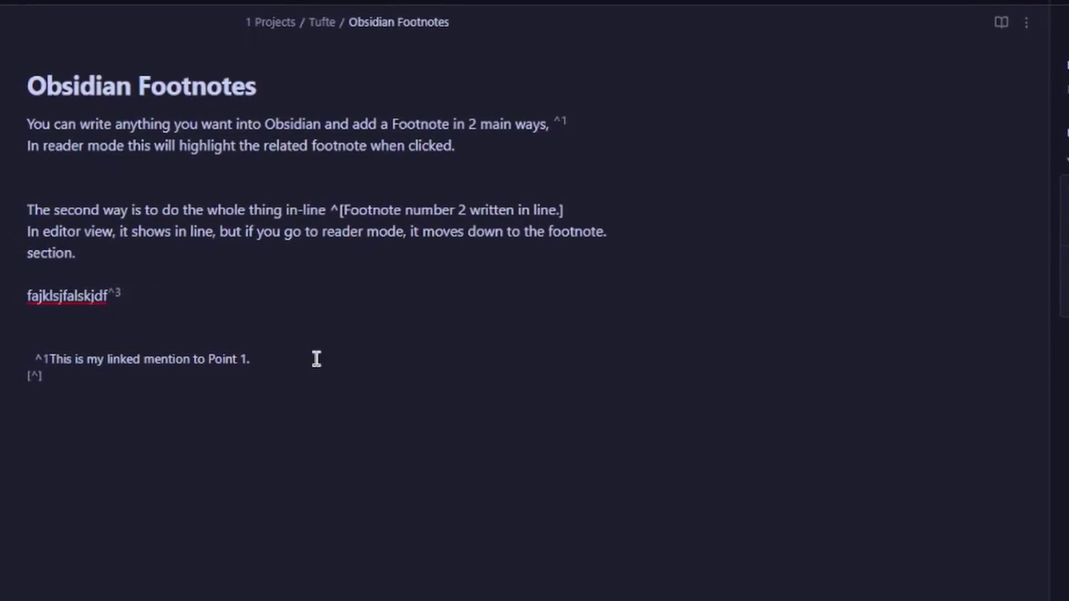
pyautogui.write('3')
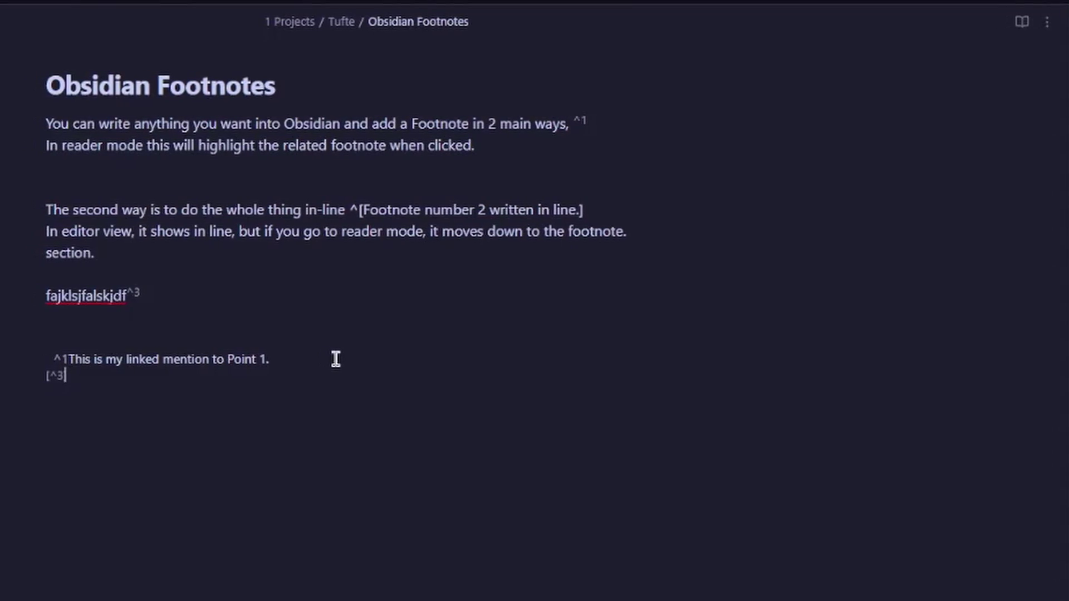
pyautogui.write(': This')
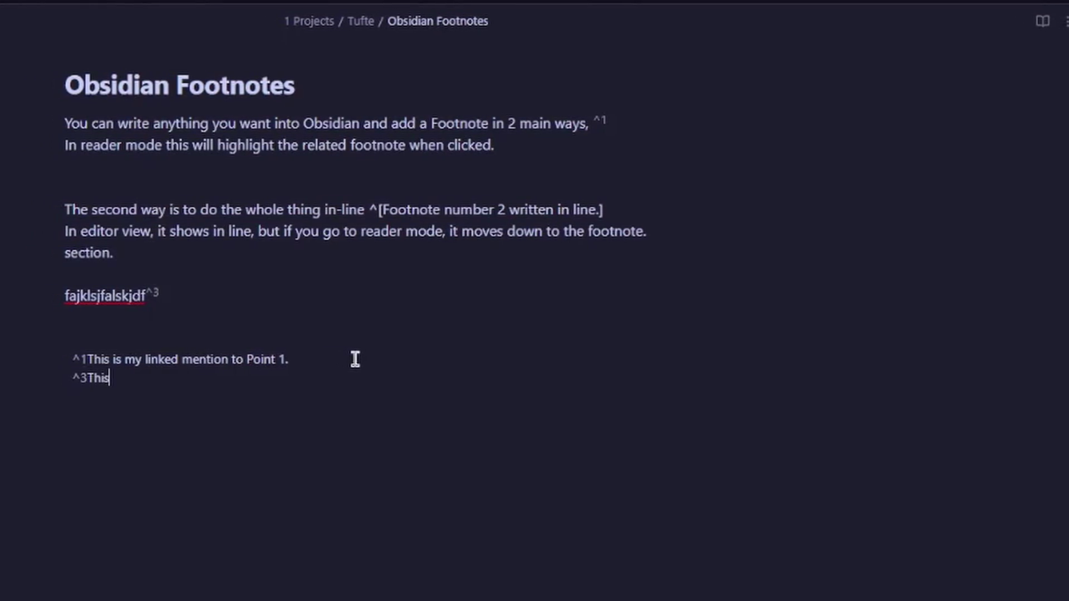
pyautogui.write(' is the thrid')
pyautogui.press('BackSpace')
pyautogui.press('BackSpace')
pyautogui.press('BackSpace')
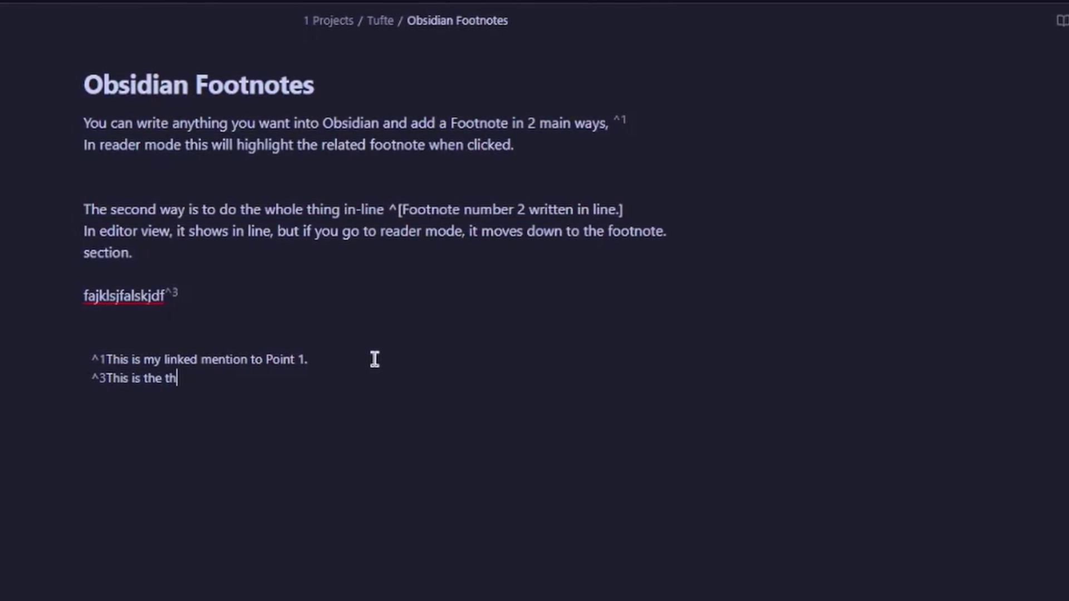
pyautogui.write('ird footnote.')
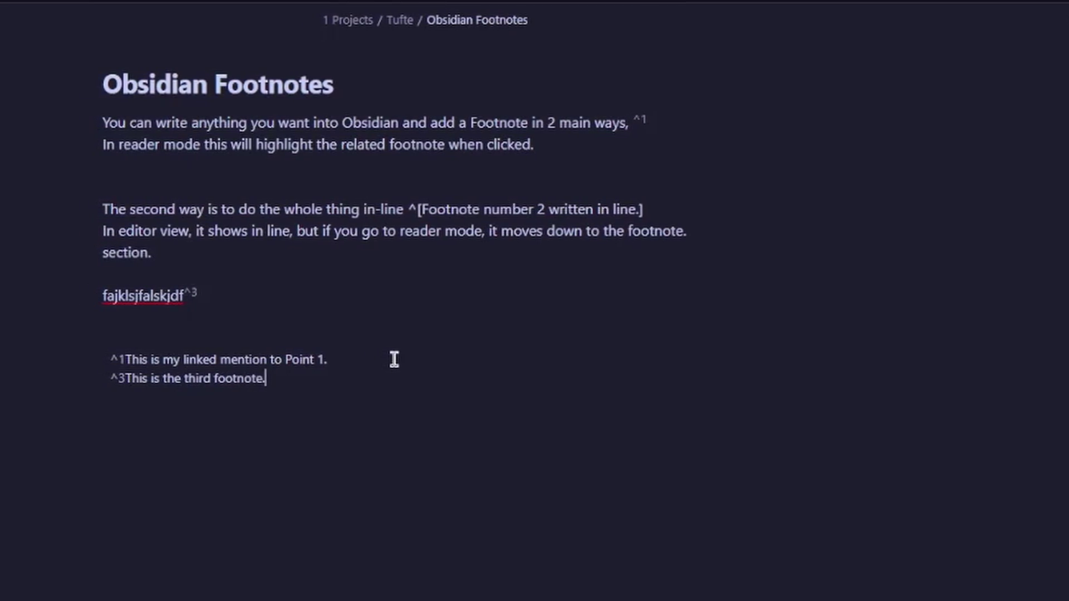
pyautogui.hotkey('ctrl', 'e')
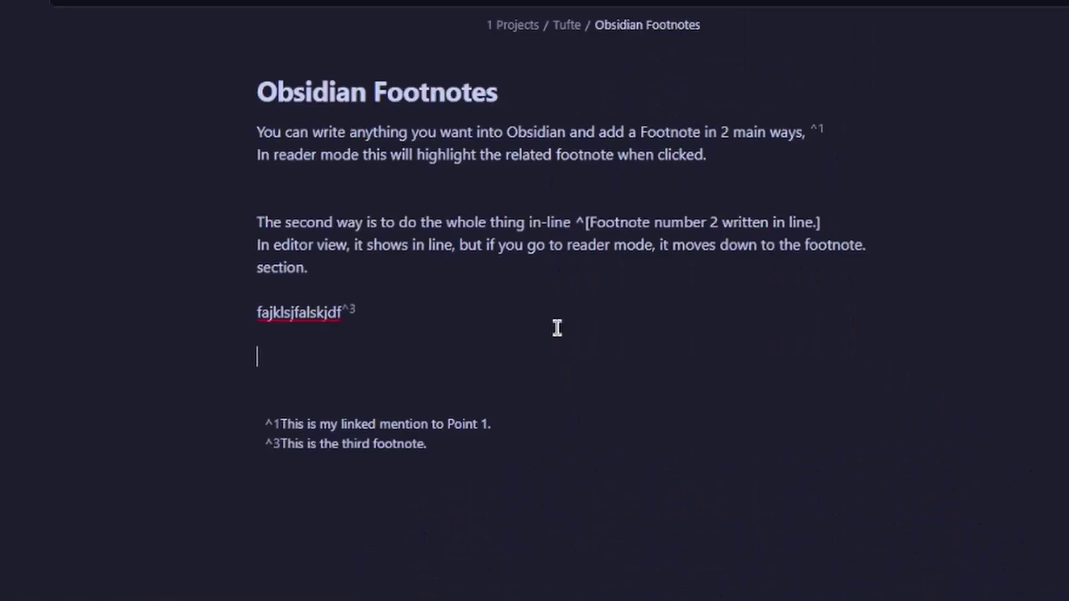
# Add the inline footnote 'This is my fourth footnote.' and render it in reading view
pyautogui.write('^[')
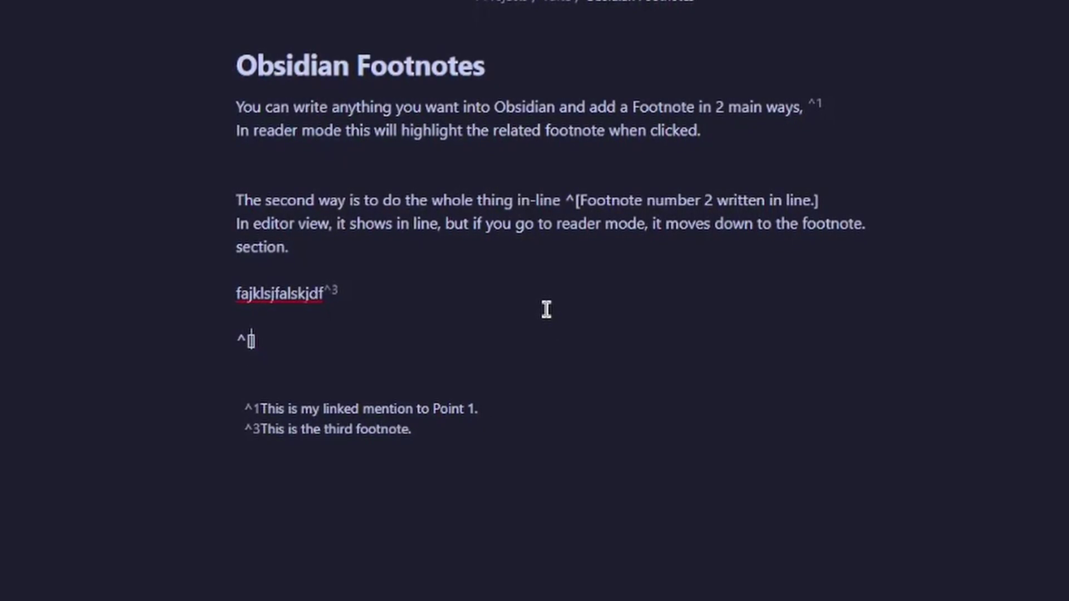
pyautogui.write('This is my fourth')
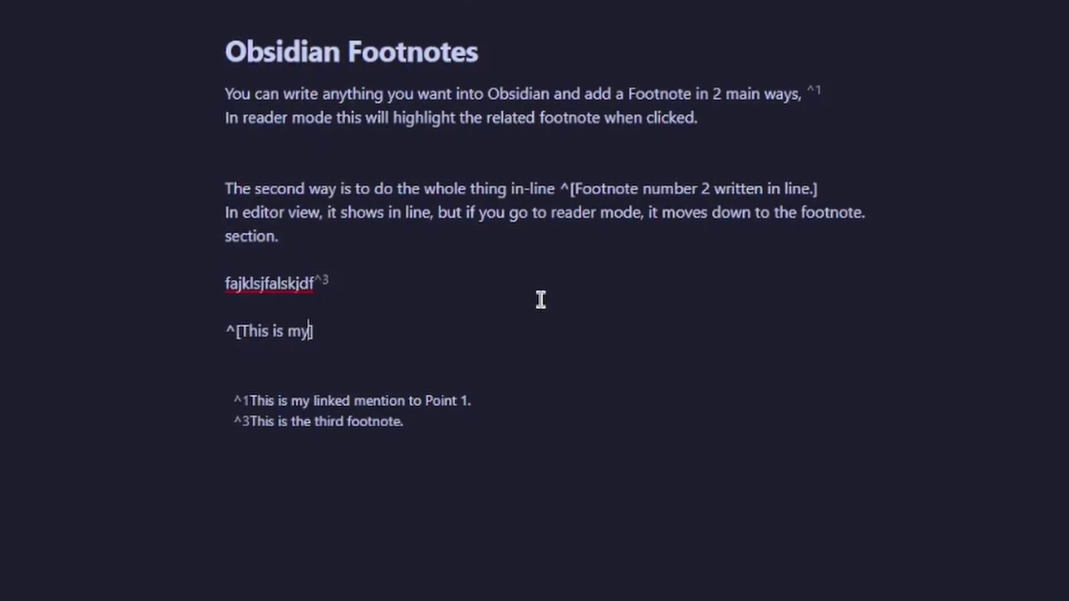
pyautogui.write(' footnote.')
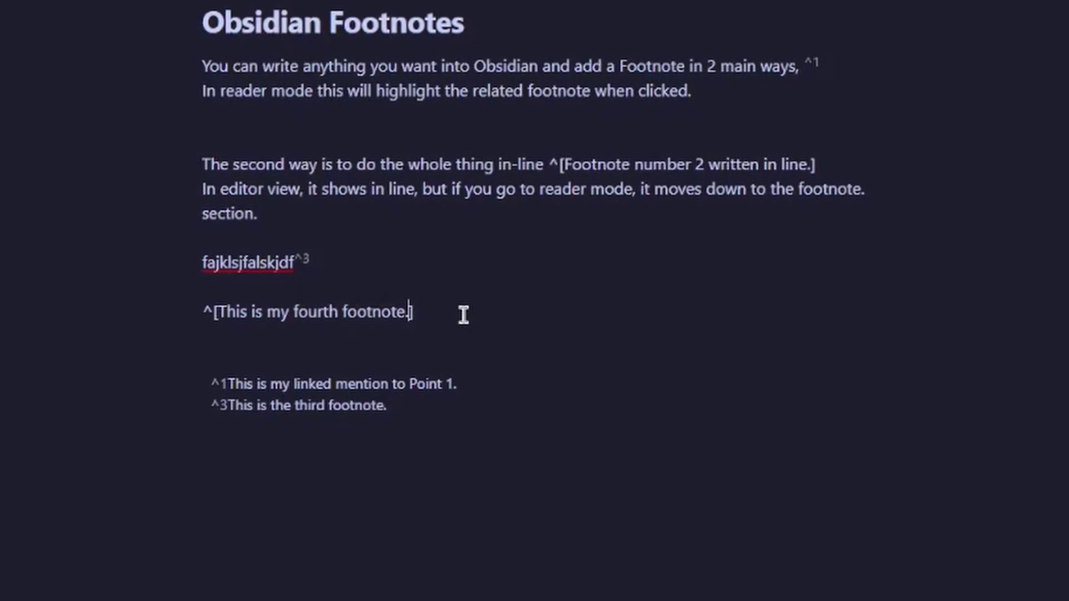
pyautogui.press('Right')
pyautogui.hotkey('ctrl', 'e')
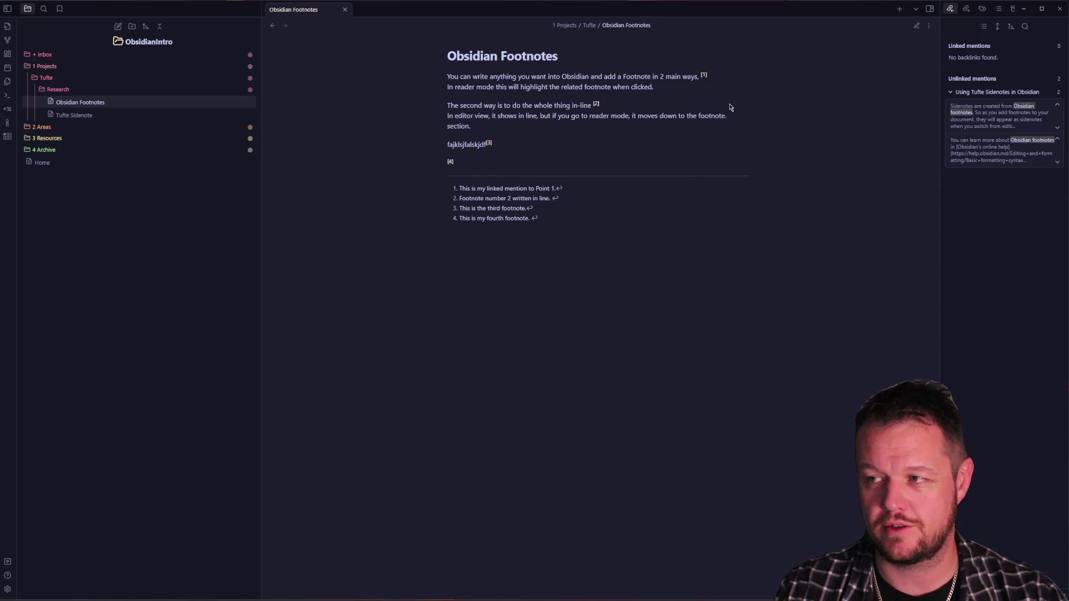
# Open the Tufte Sidenote note and expand the Cornell-Notes-Learning-Vault folder
pyautogui.click(74, 115)
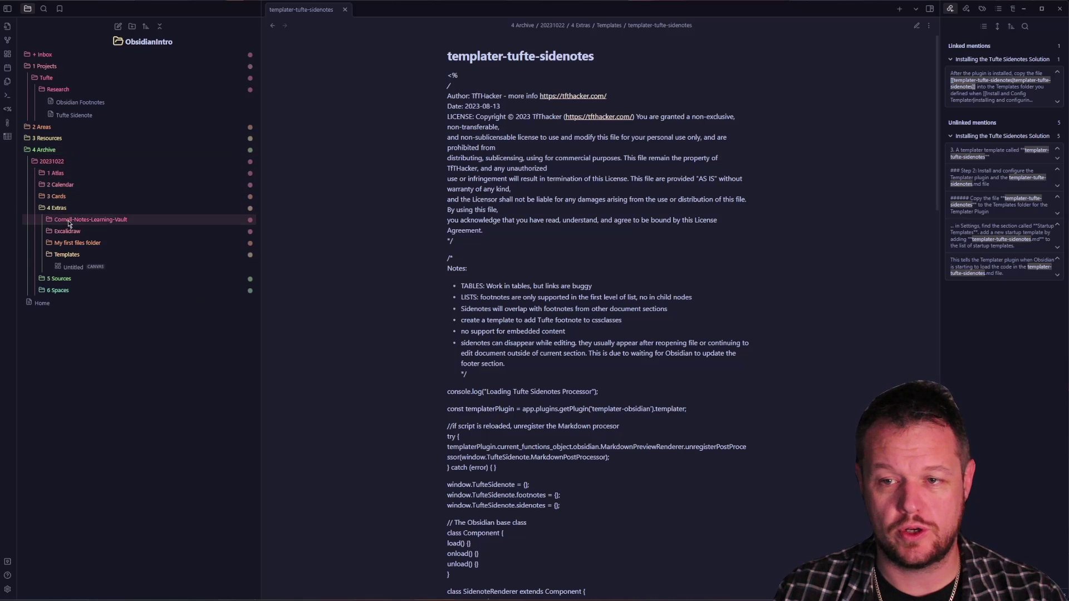
pyautogui.click(111, 219)
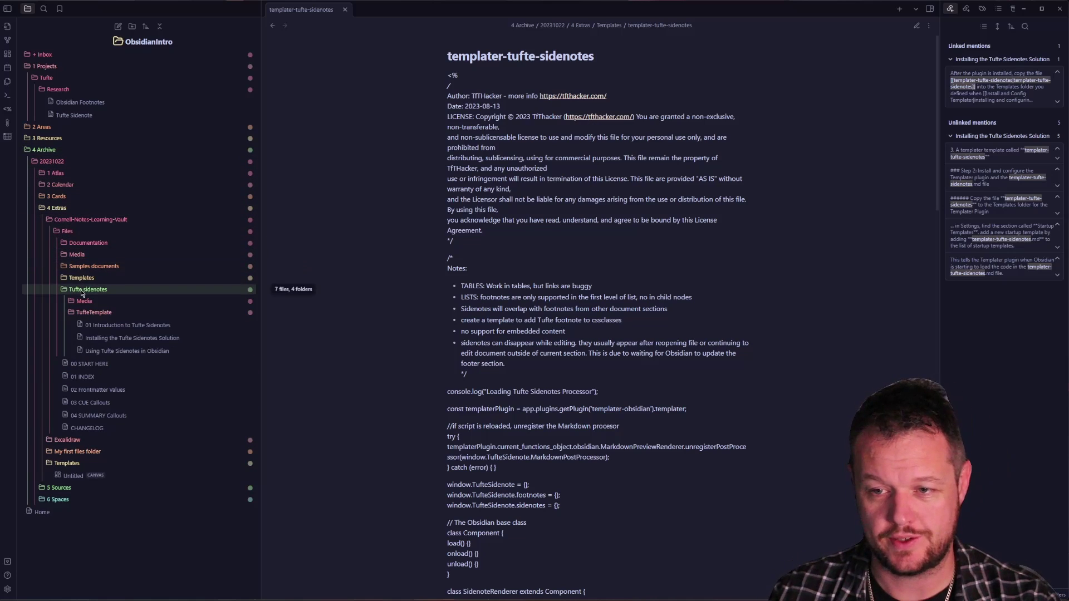
# Skim the Introduction, Installing and Using Tufte Sidenotes guide notes in turn
pyautogui.click(128, 325)
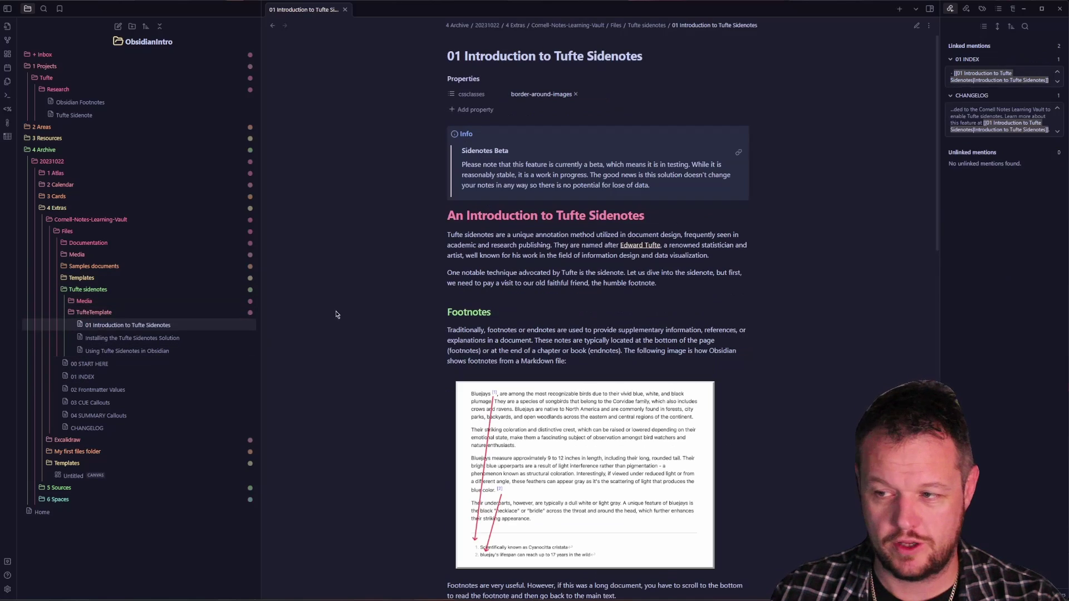
pyautogui.scroll(-15, 477, 380)
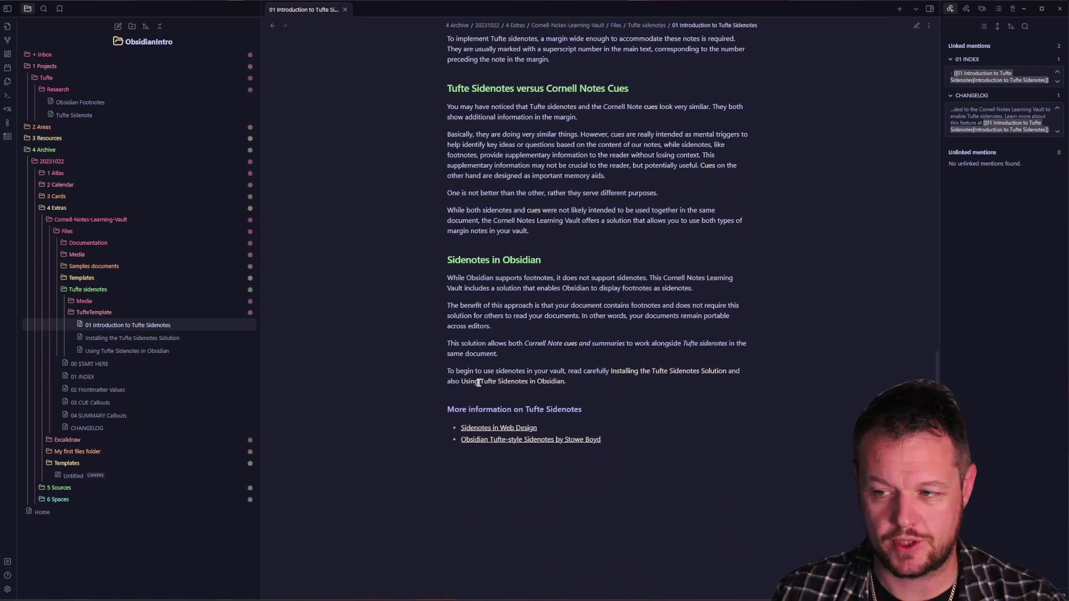
pyautogui.click(167, 338)
pyautogui.scroll(-10, 572, 288)
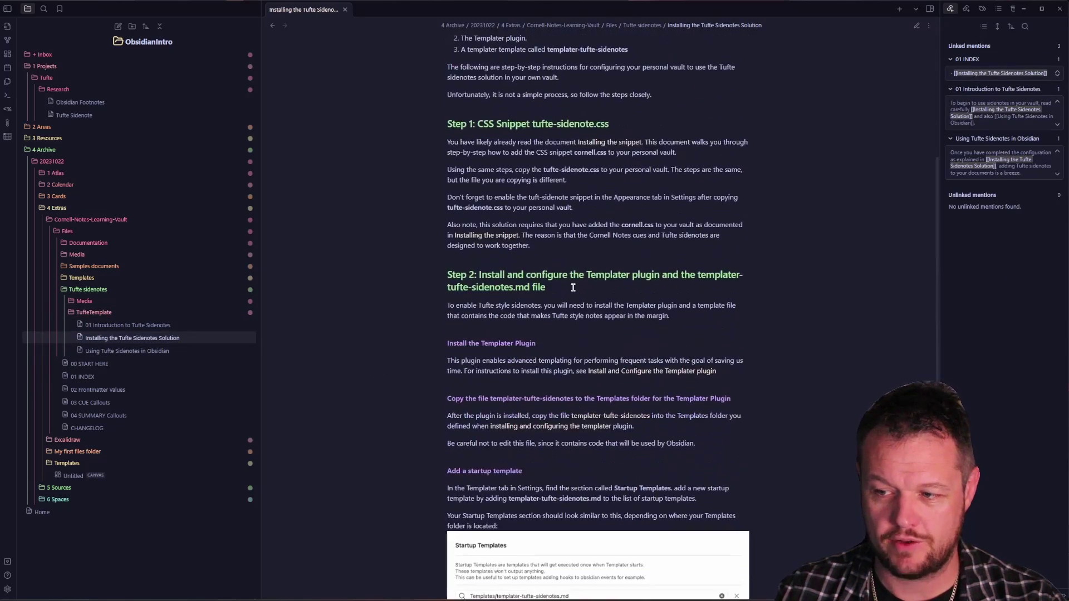
pyautogui.click(127, 350)
pyautogui.scroll(-10, 624, 318)
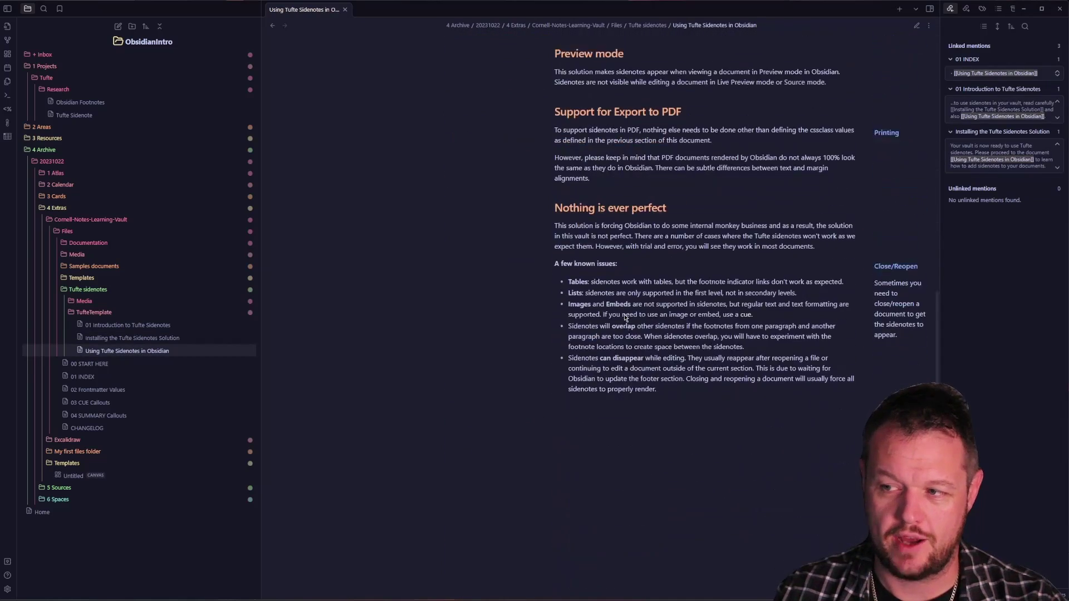
pyautogui.scroll(5, 625, 317)
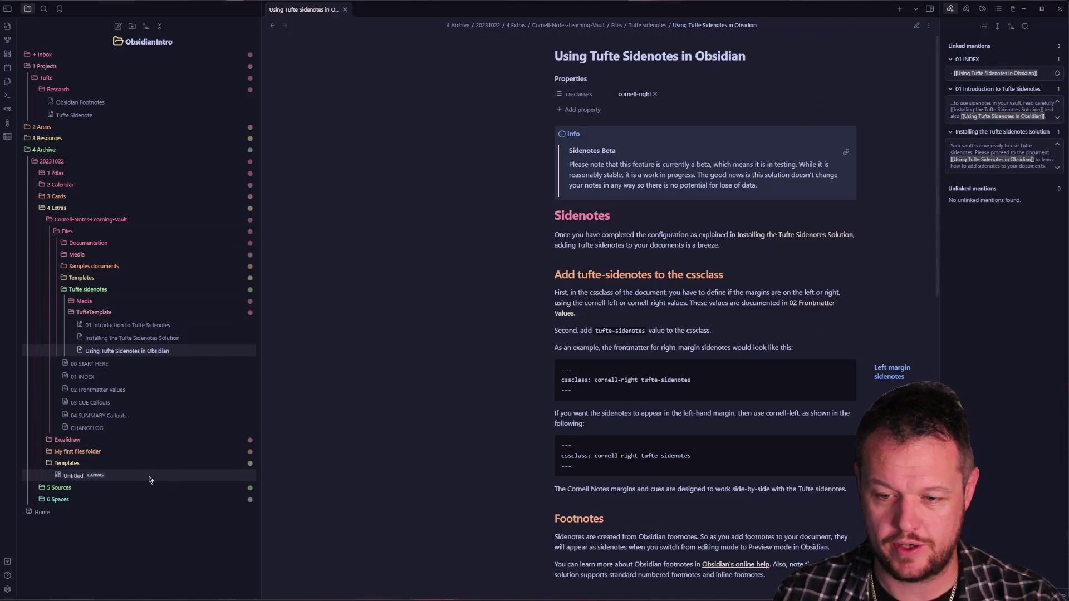
# Under Settings > Appearance, open the CSS snippets folder and select its snippet files
pyautogui.hotkey('ctrl', ',')
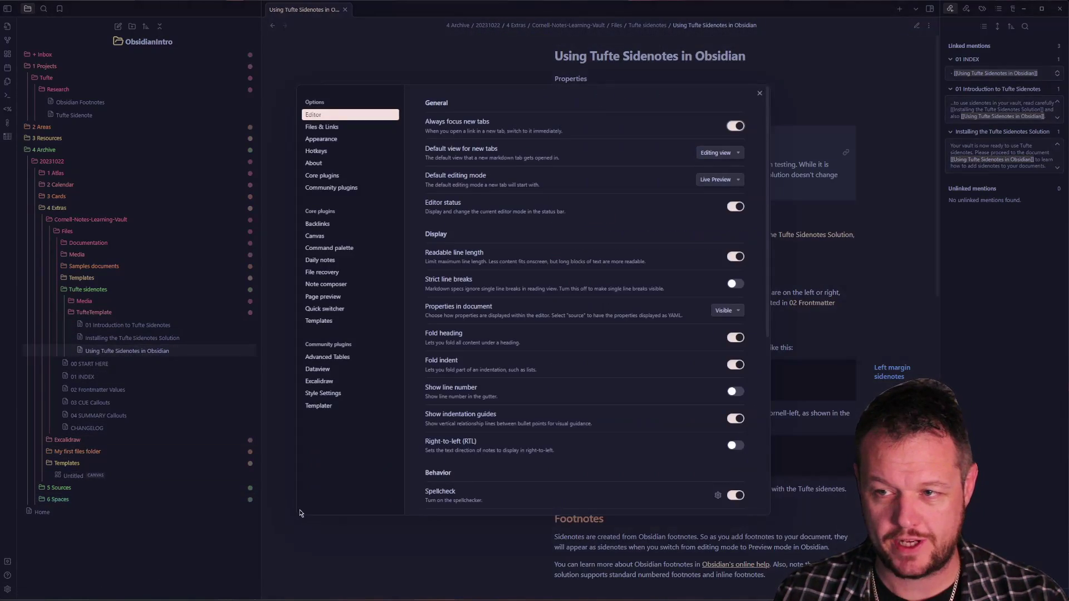
pyautogui.click(329, 138)
pyautogui.scroll(-10, 595, 324)
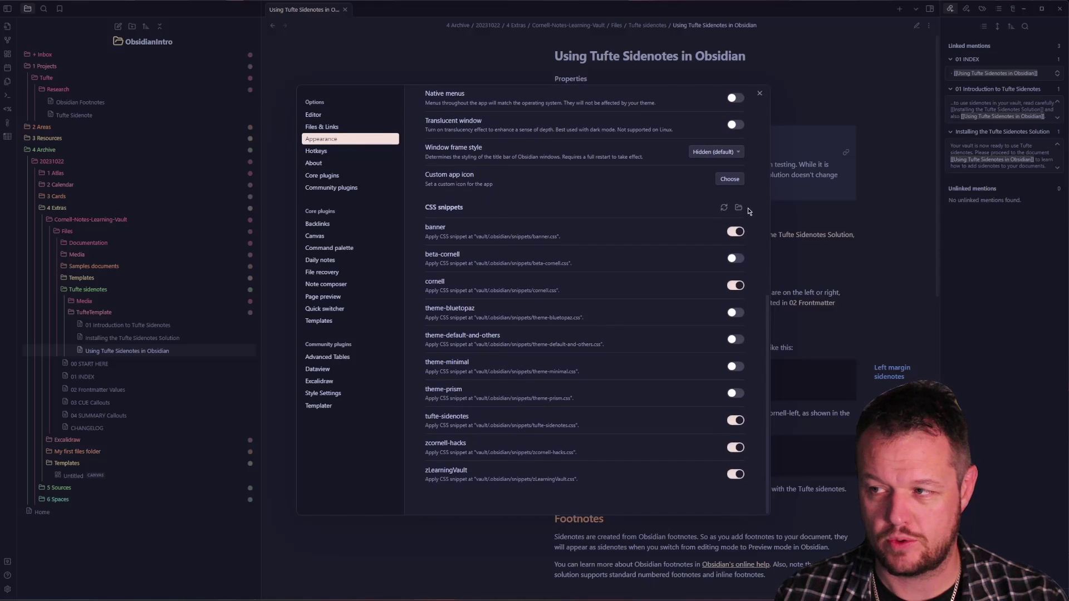
pyautogui.click(738, 207)
pyautogui.moveTo(494, 360); pyautogui.dragTo(427, 329)
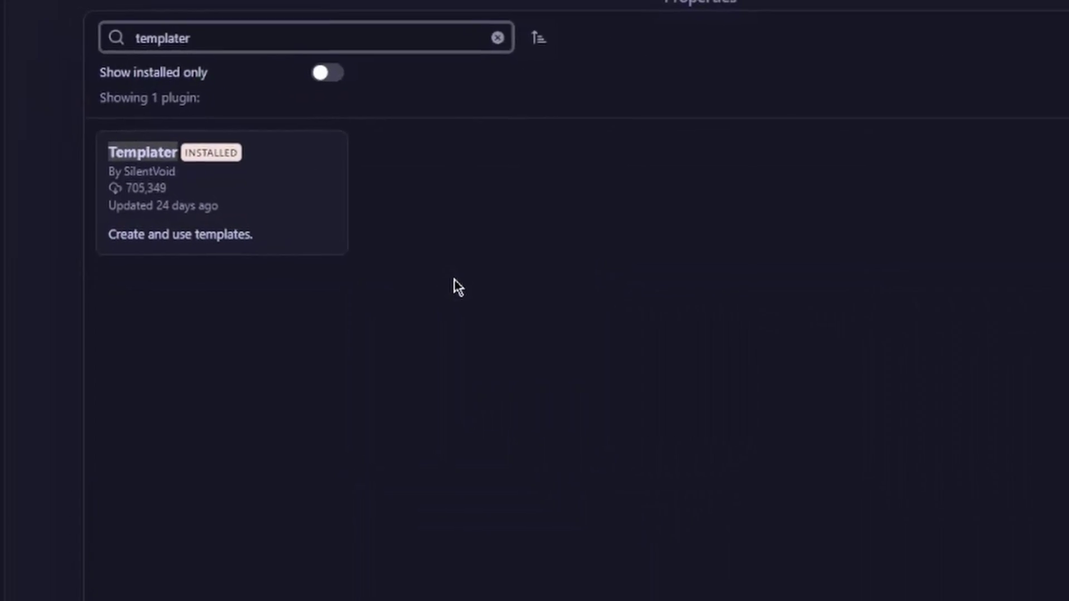
# Check Templater's template folder location and startup template settings, then close Settings
pyautogui.click(217, 215)
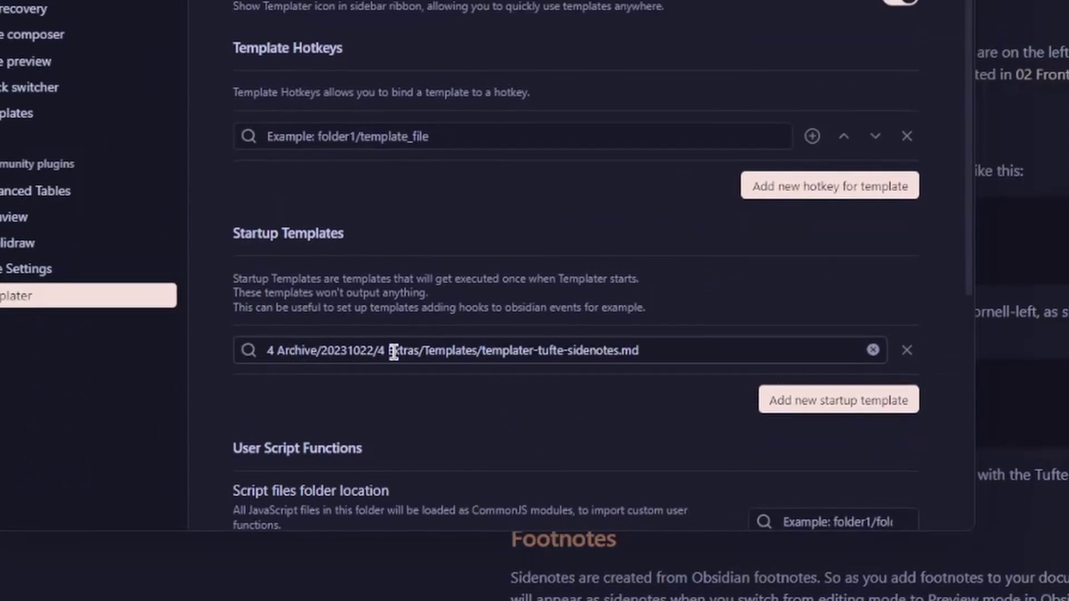
pyautogui.scroll(5, 501, 401)
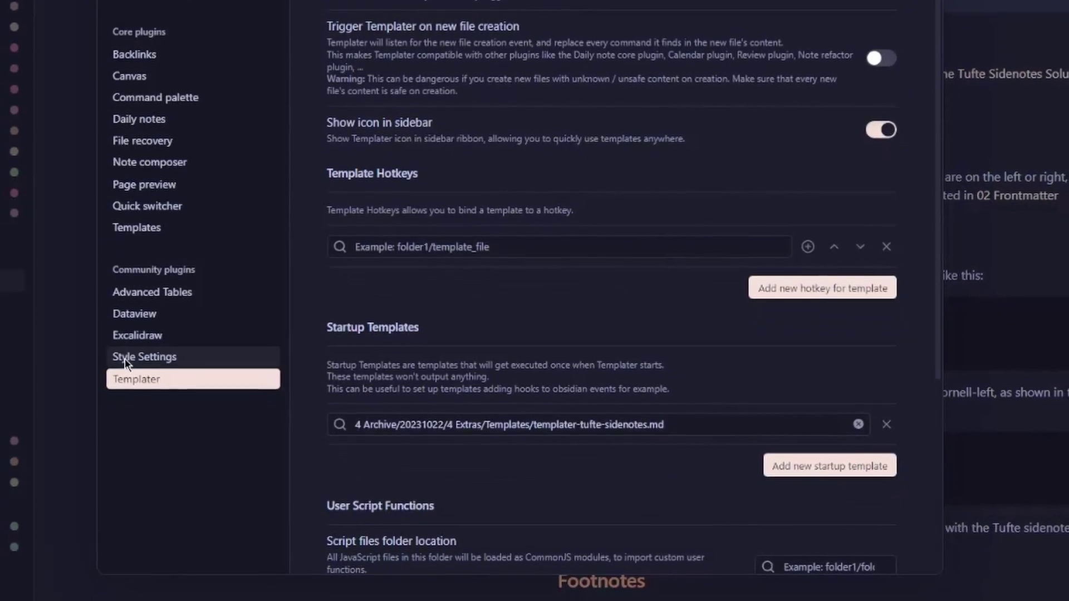
pyautogui.scroll(5, 490, 228)
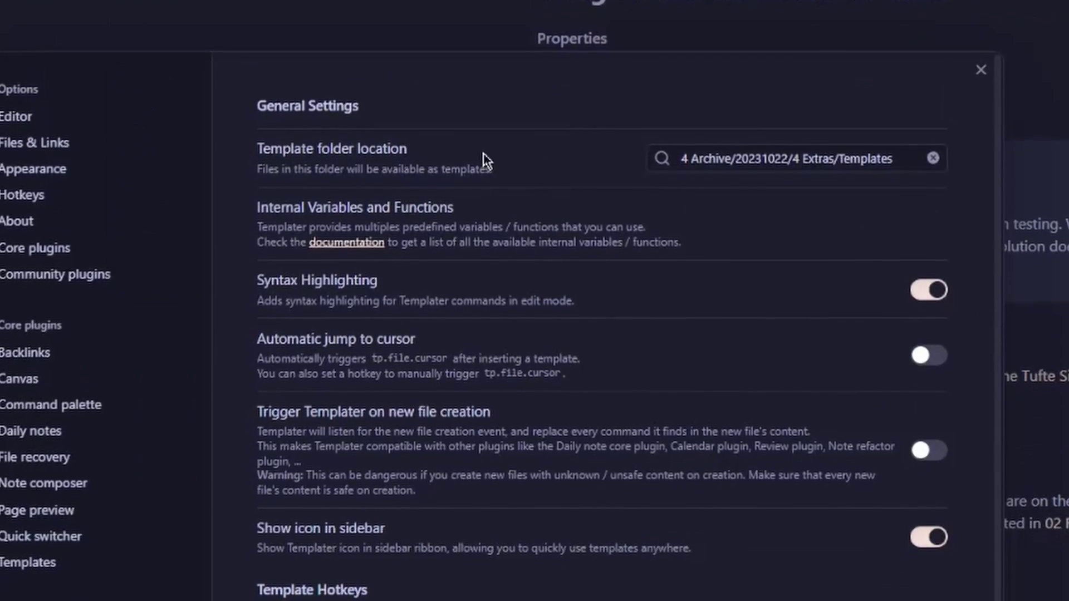
pyautogui.click(688, 146)
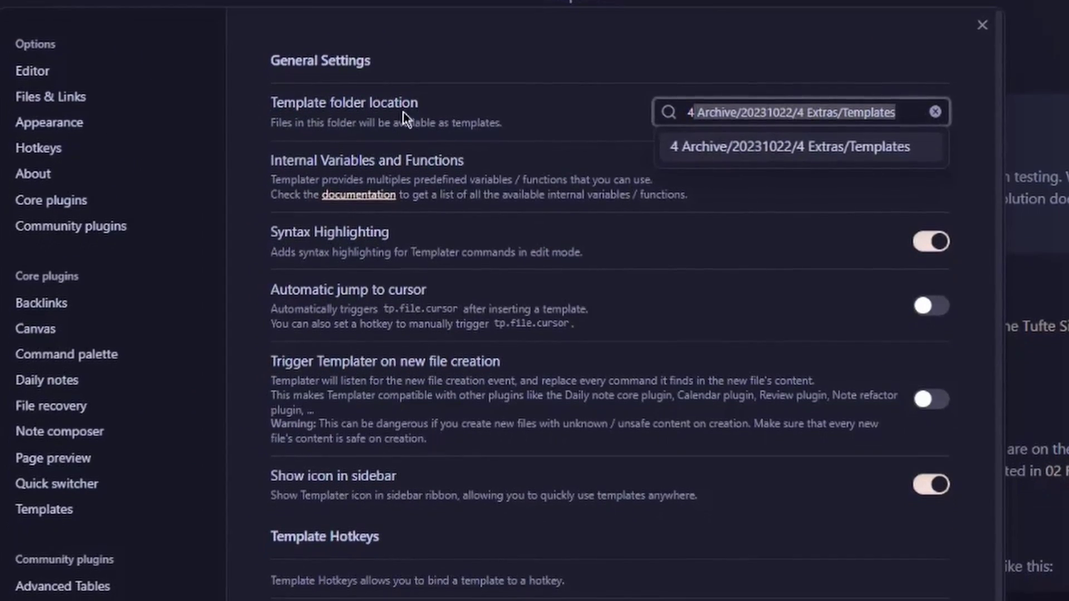
pyautogui.click(412, 144)
pyautogui.press('Escape')
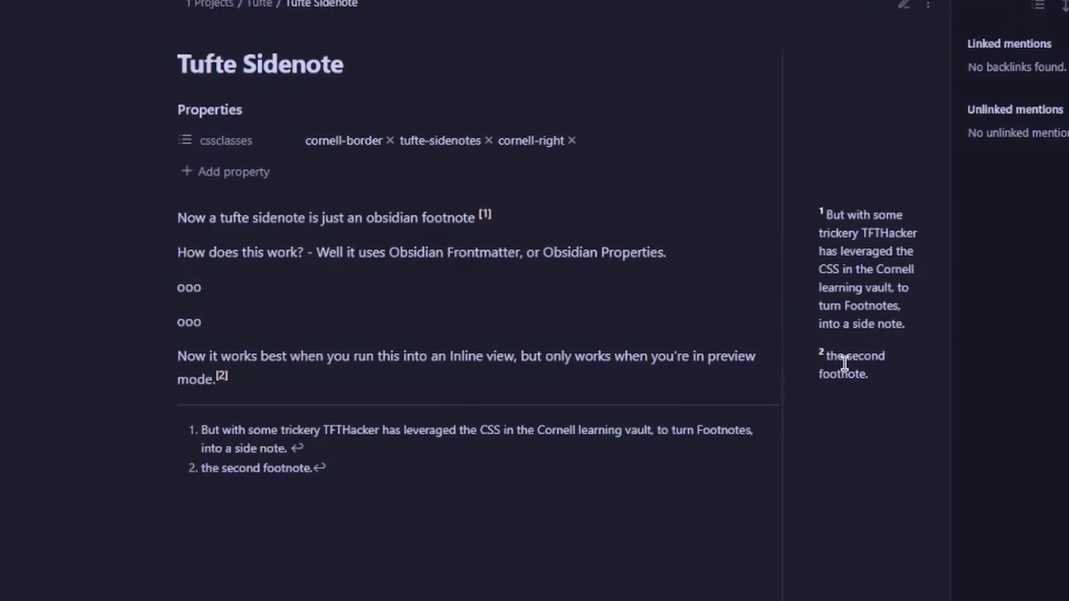
# Add footnote 3 'Tufte sidenote number3' to the Tufte Sidenote note and view it as a margin sidenote
pyautogui.hotkey('ctrl', 'e')
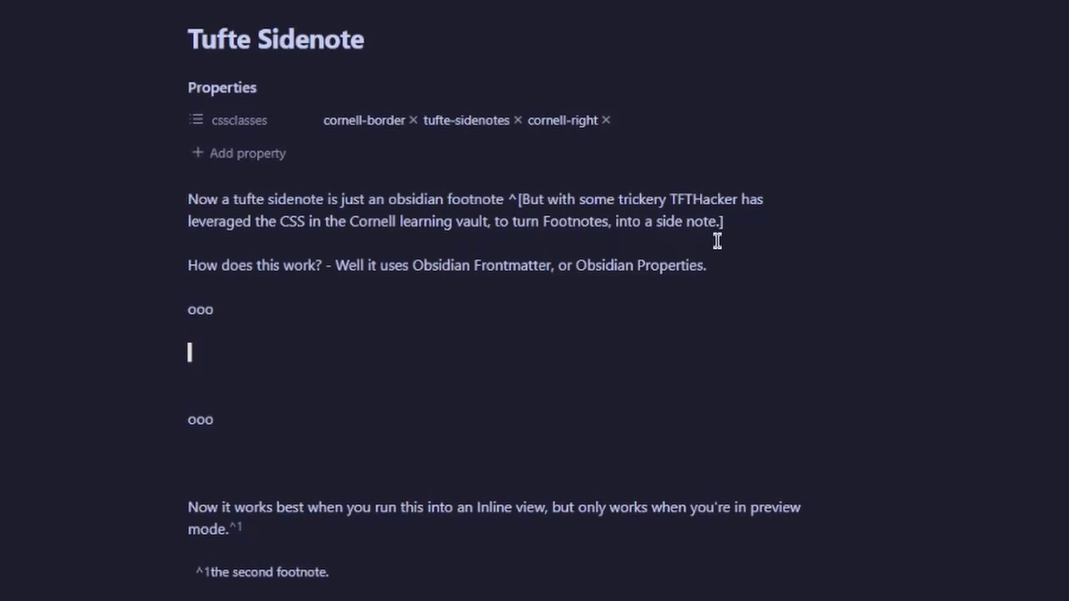
pyautogui.moveTo(524, 202); pyautogui.dragTo(622, 221)
pyautogui.click(352, 566)
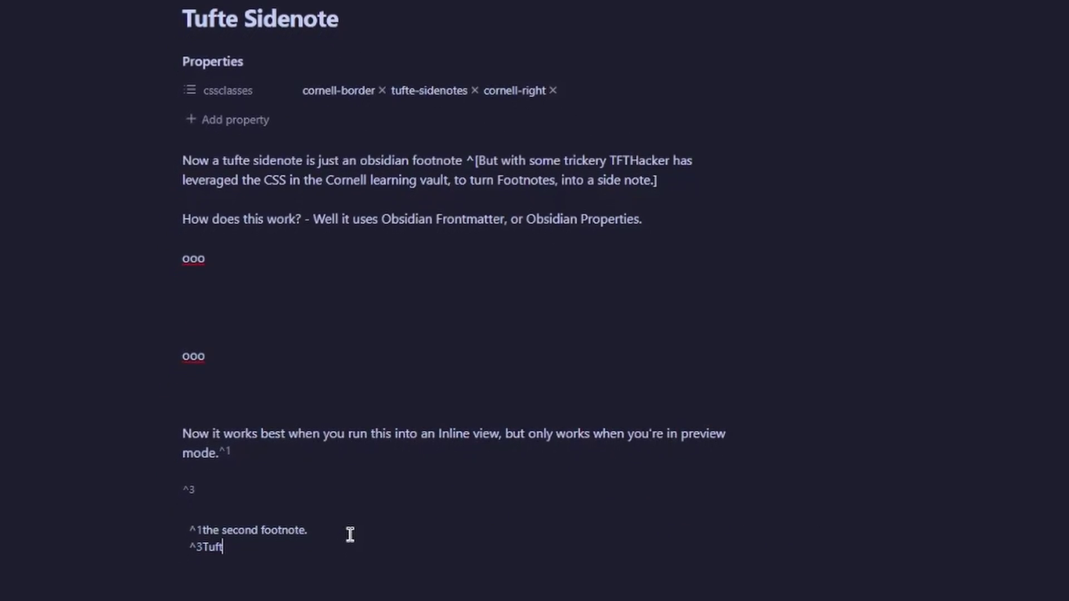
pyautogui.write('e sidenote number3')
pyautogui.hotkey('ctrl', 'e')
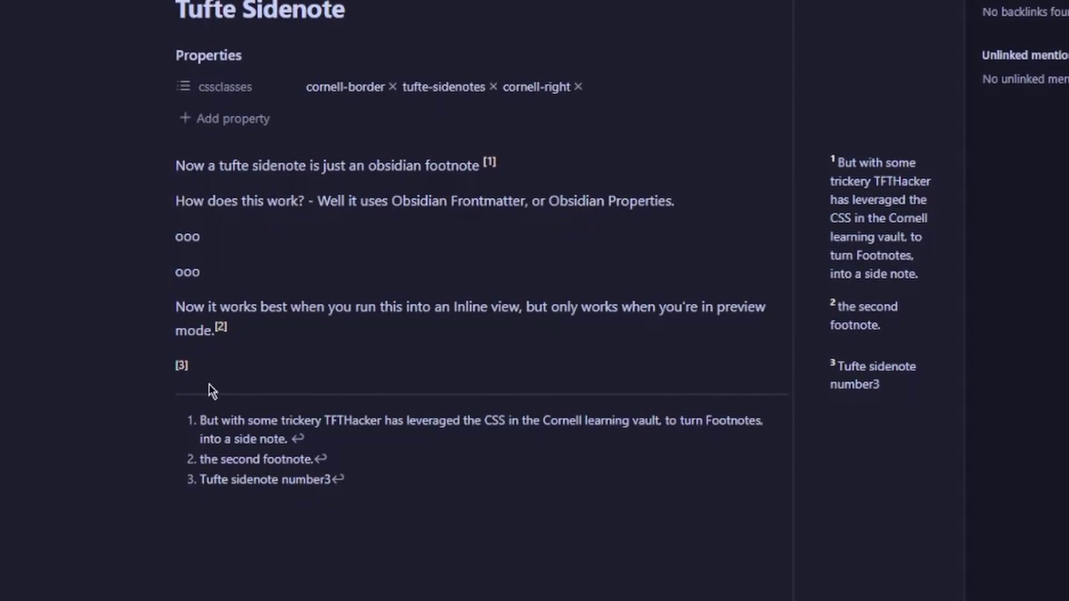
pyautogui.click(181, 365)
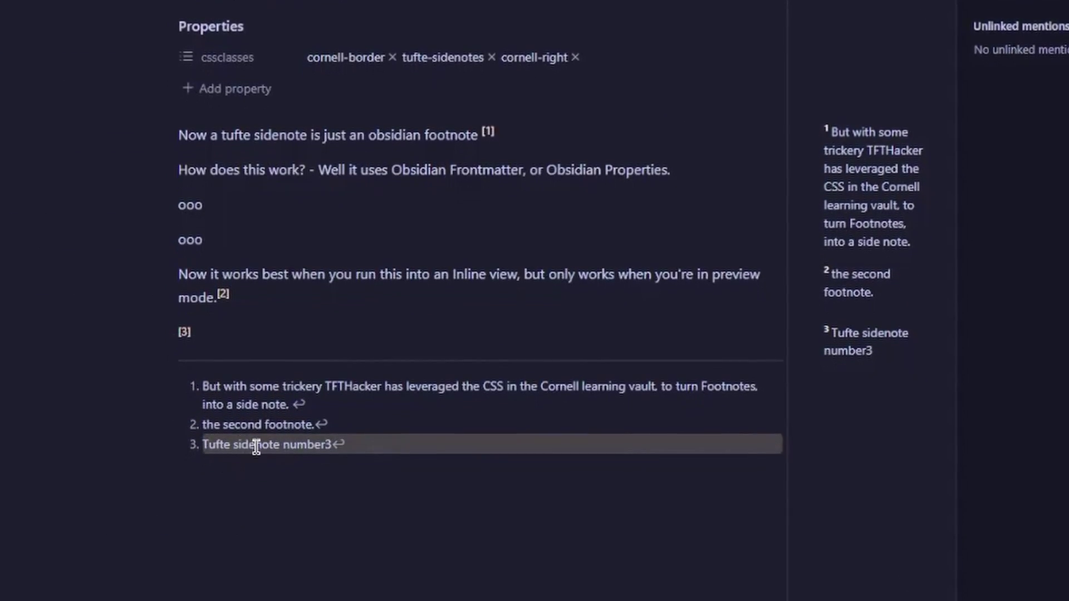